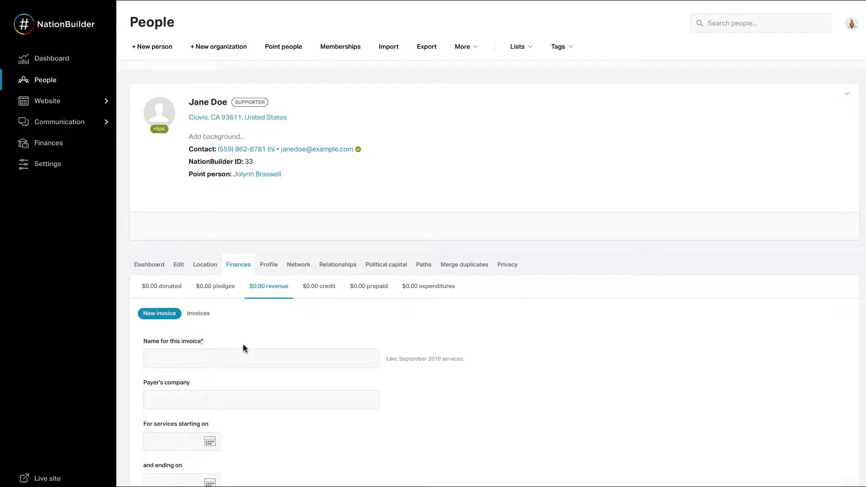
# Name the new invoice "My invoice" and enter "Cool Co." as the payer's company
pyautogui.click(230, 355)
pyautogui.write('M')
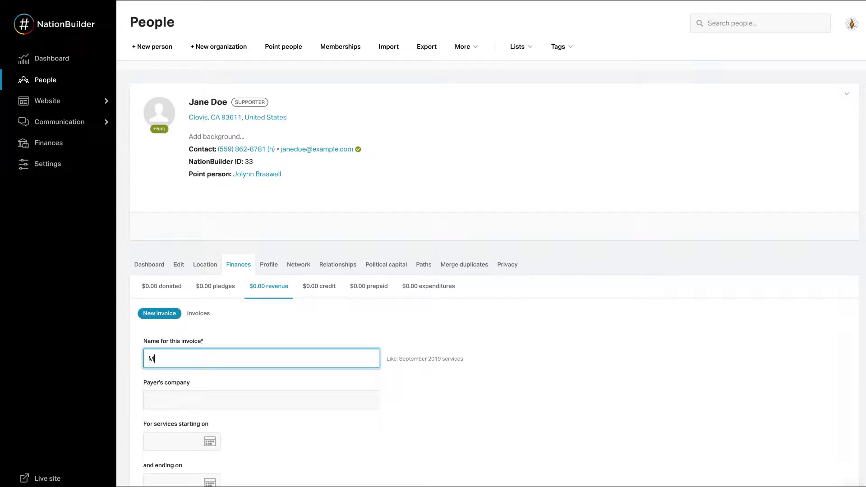
pyautogui.write('y invoice')
pyautogui.click(219, 397)
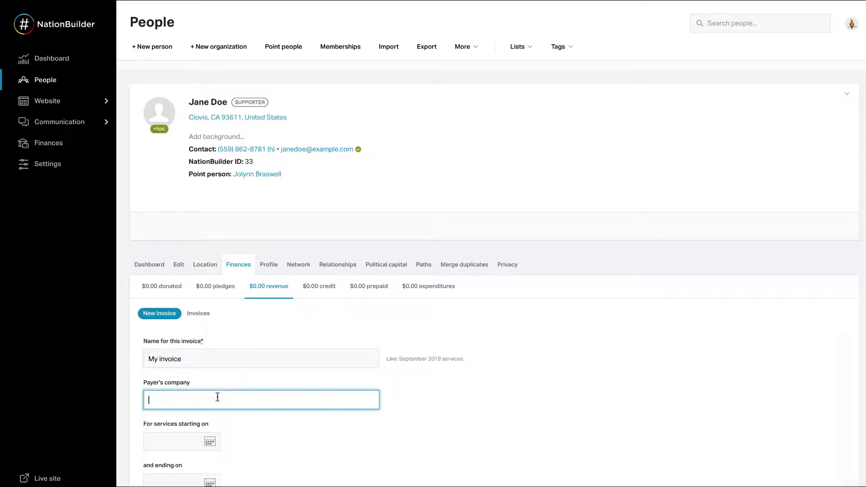
pyautogui.write('Cool Co.')
# Set the invoice's service period to start on 2019-09-05 and end on 2019-09-06
pyautogui.scroll(-4, 271, 271)
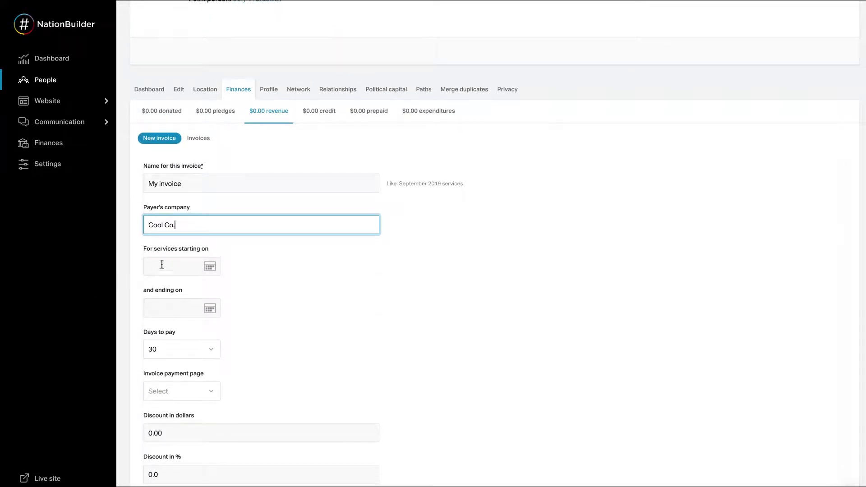
pyautogui.click(210, 266)
pyautogui.click(223, 318)
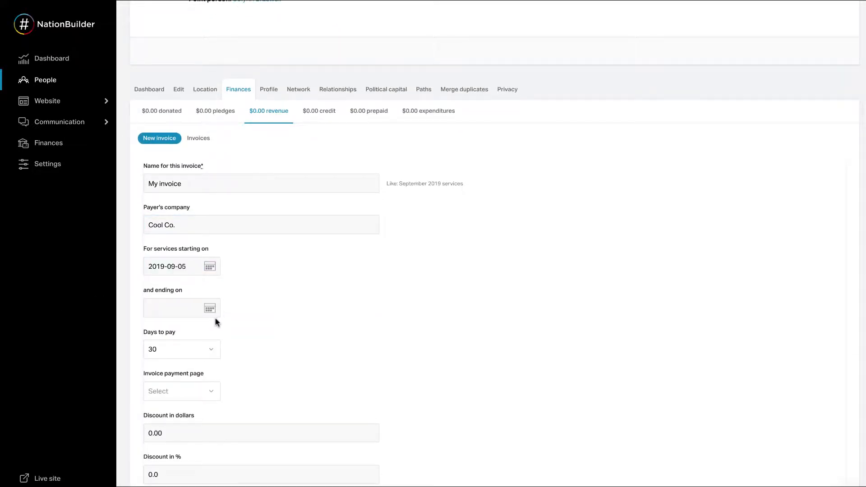
pyautogui.click(238, 359)
# Set the days to pay to 7 and choose "invoice" as the invoice payment page
pyautogui.click(206, 349)
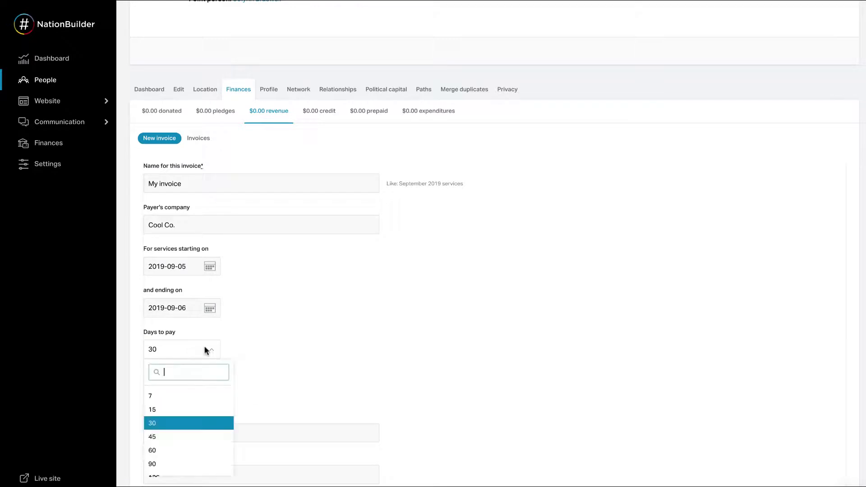
pyautogui.click(201, 398)
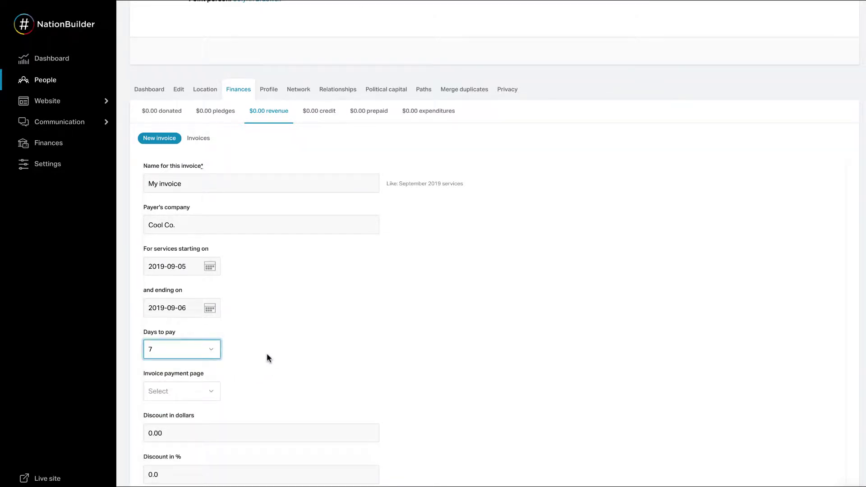
pyautogui.click(210, 389)
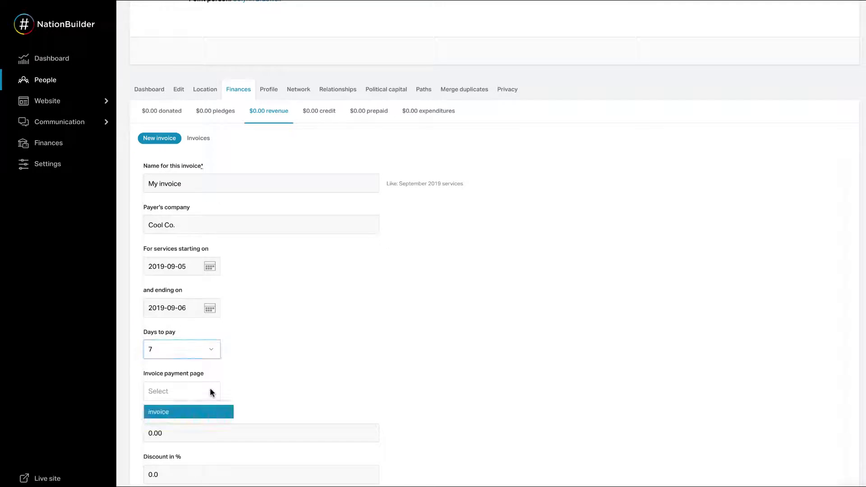
pyautogui.click(180, 418)
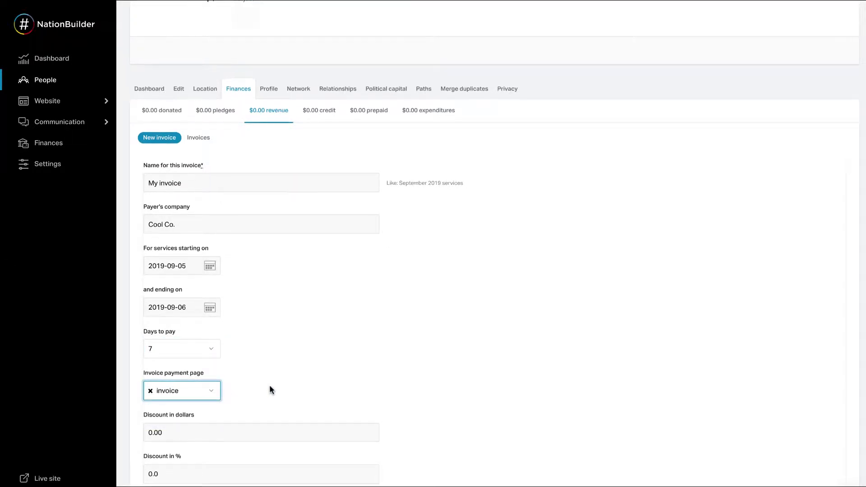
# Select a referral and a point person to credit the revenue to, and save the invoice
pyautogui.scroll(-3, 271, 388)
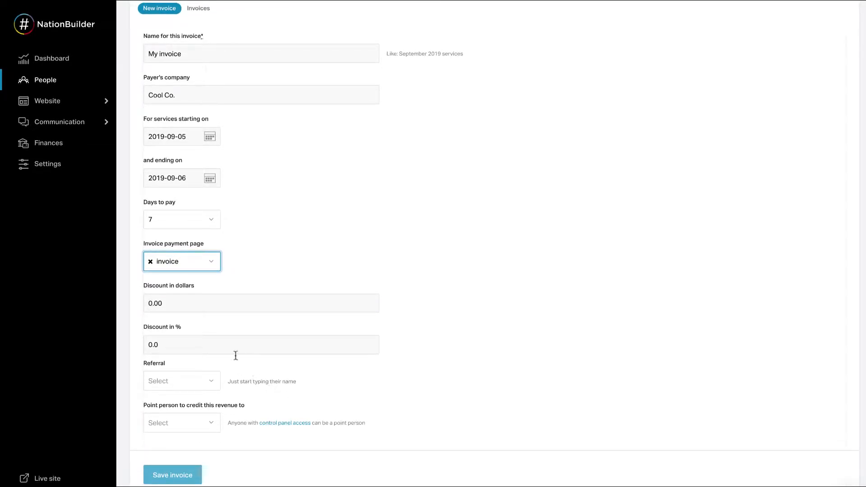
pyautogui.click(208, 306)
pyautogui.click(208, 346)
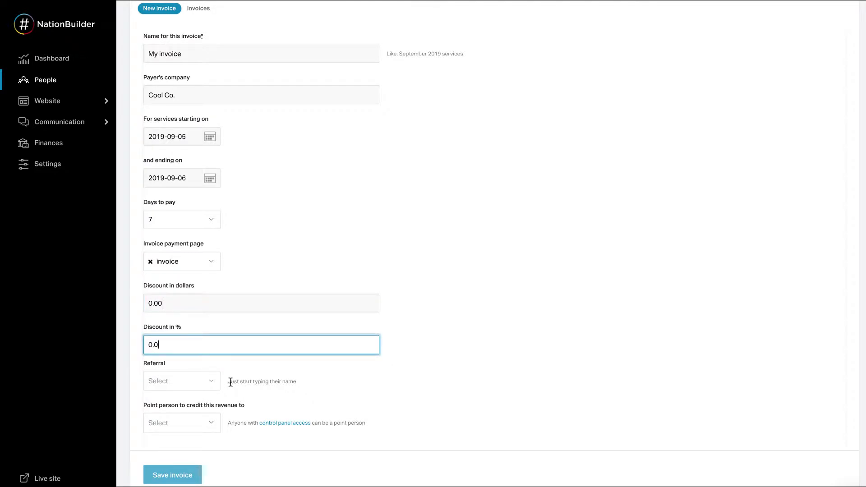
pyautogui.click(212, 382)
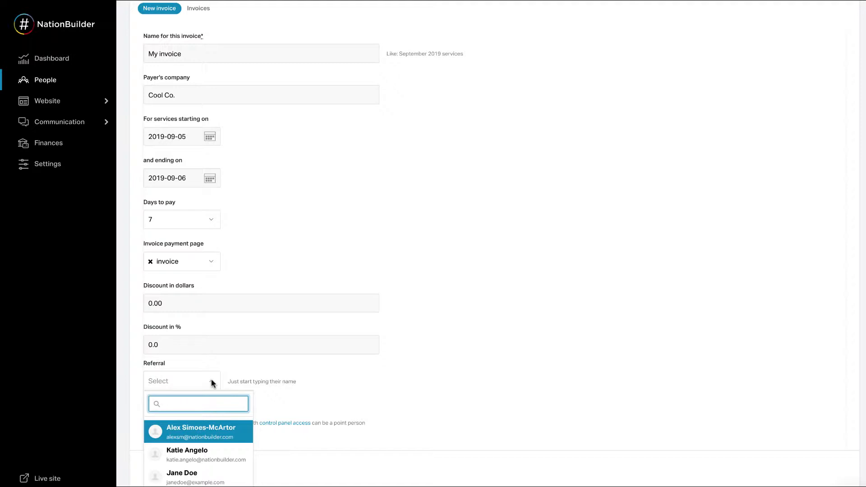
pyautogui.click(214, 463)
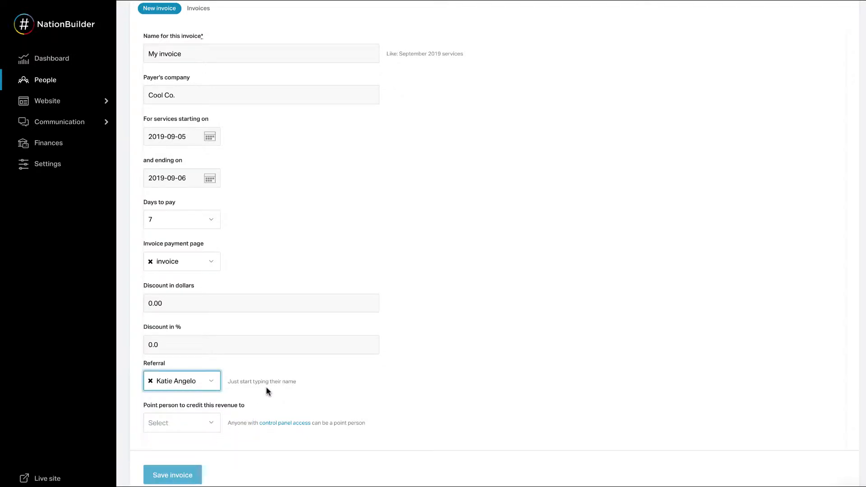
pyautogui.click(214, 422)
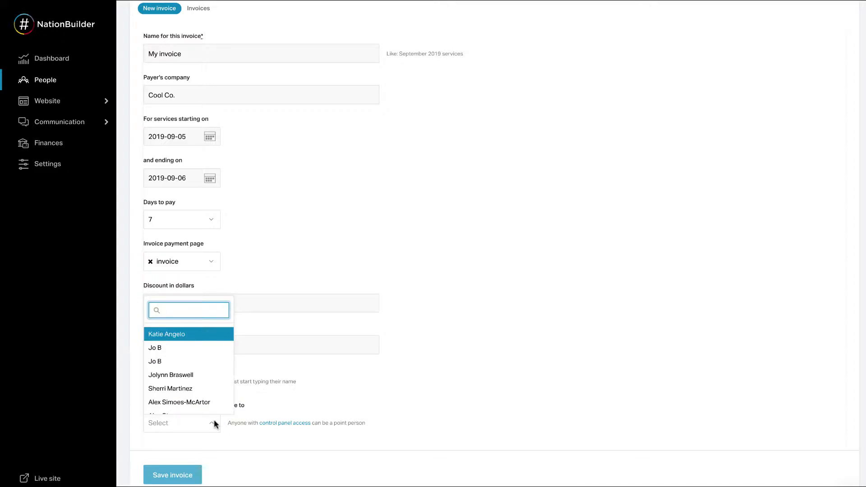
pyautogui.click(206, 363)
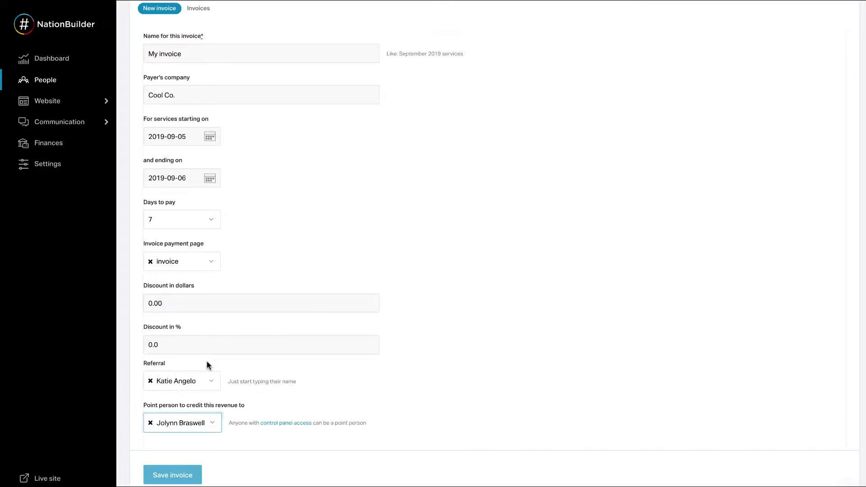
pyautogui.click(172, 478)
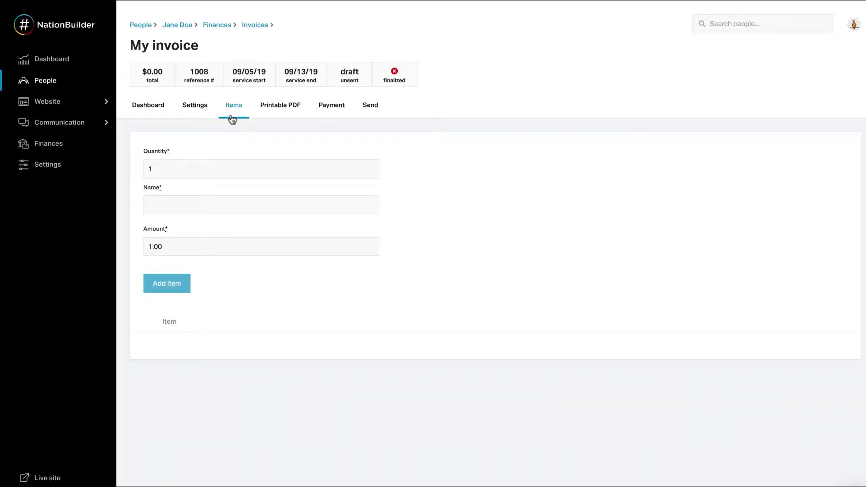
# Add an invoice item named "Things" with a quantity of 100 and an amount of 1.00
pyautogui.click(163, 168)
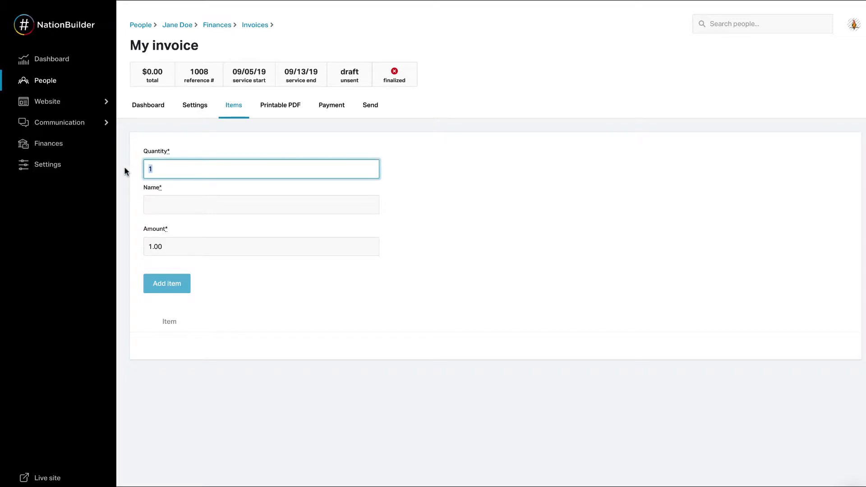
pyautogui.write('00')
pyautogui.click(170, 204)
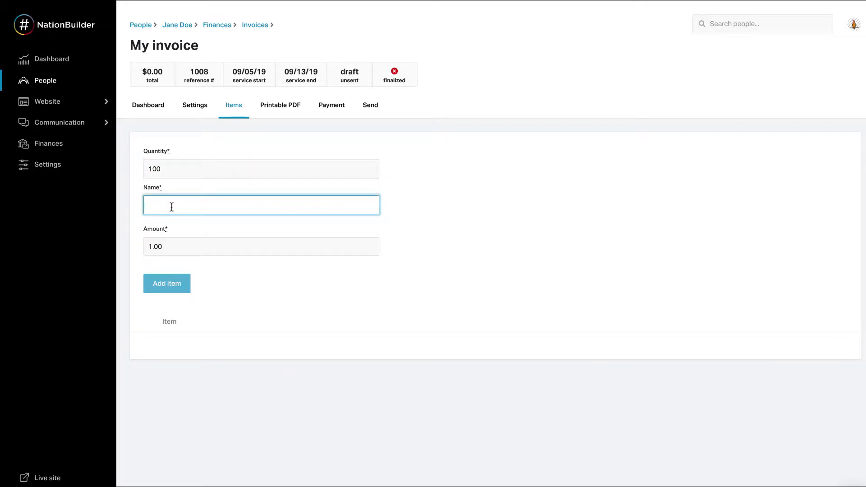
pyautogui.write('Things')
pyautogui.click(169, 284)
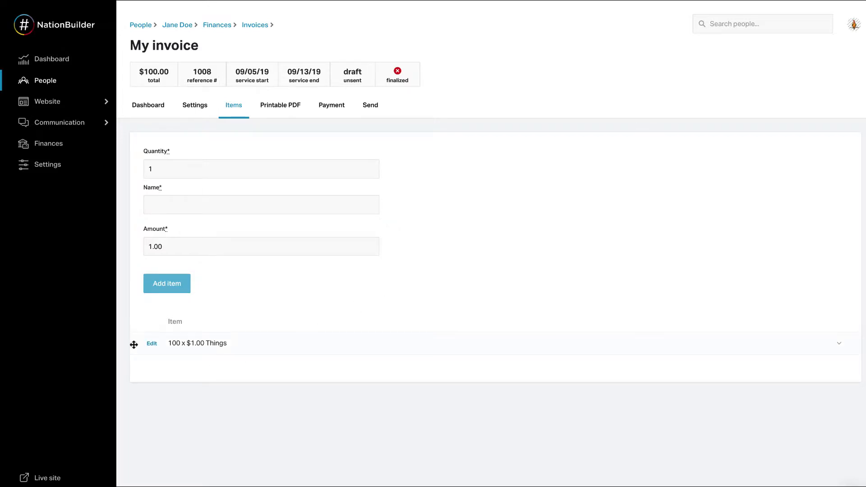
pyautogui.moveTo(133, 343)
pyautogui.mouseDown()
pyautogui.moveTo(134, 370)
pyautogui.moveTo(128, 332)
pyautogui.moveTo(128, 353)
pyautogui.mouseUp()
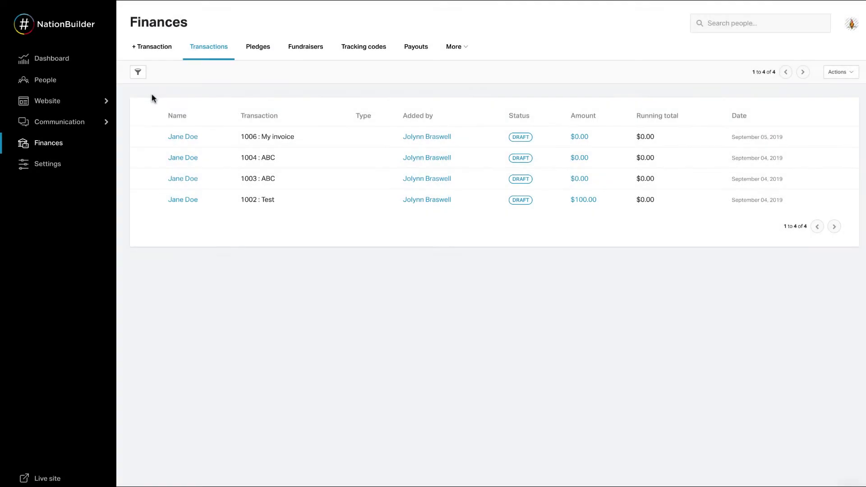
# Start a new financial transaction of the type New invoice
pyautogui.click(157, 56)
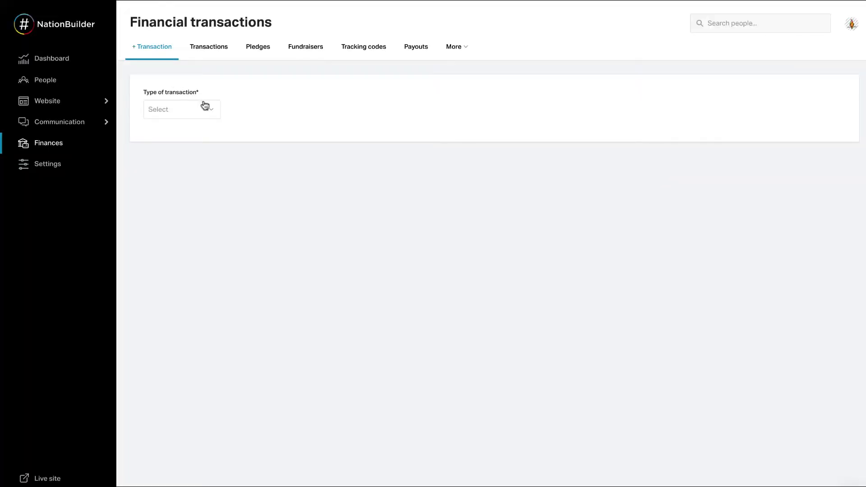
pyautogui.click(207, 108)
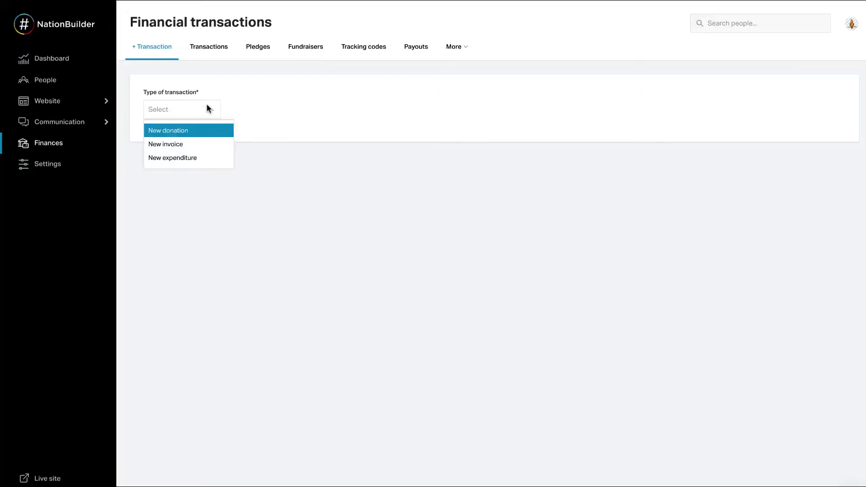
pyautogui.click(216, 147)
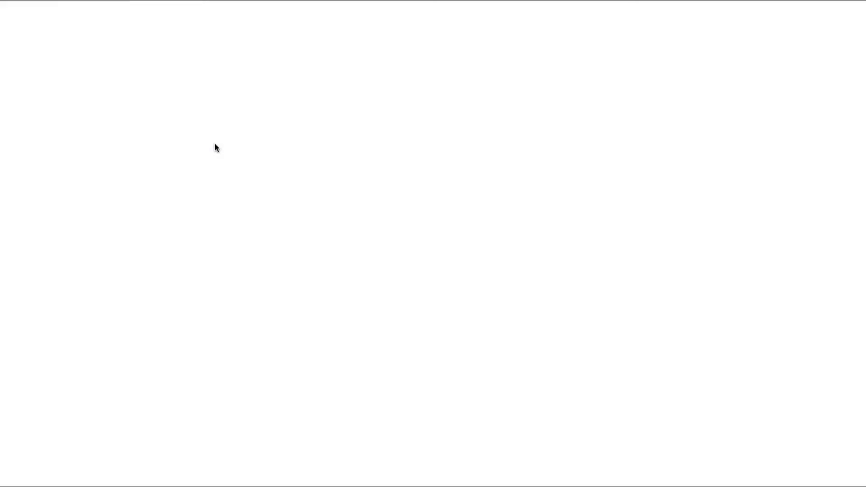
pyautogui.scroll(-1, 303, 171)
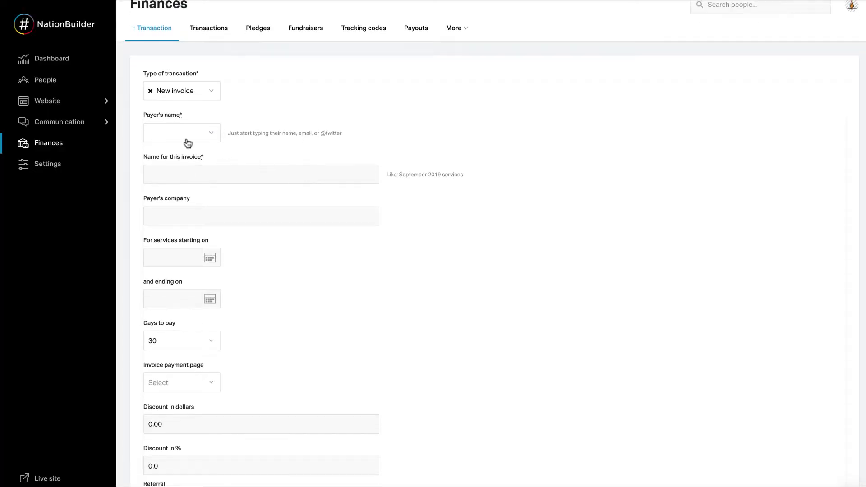
# Select the payer, name the invoice "My invoice" and enter "Rad co." as the payer's company
pyautogui.click(205, 135)
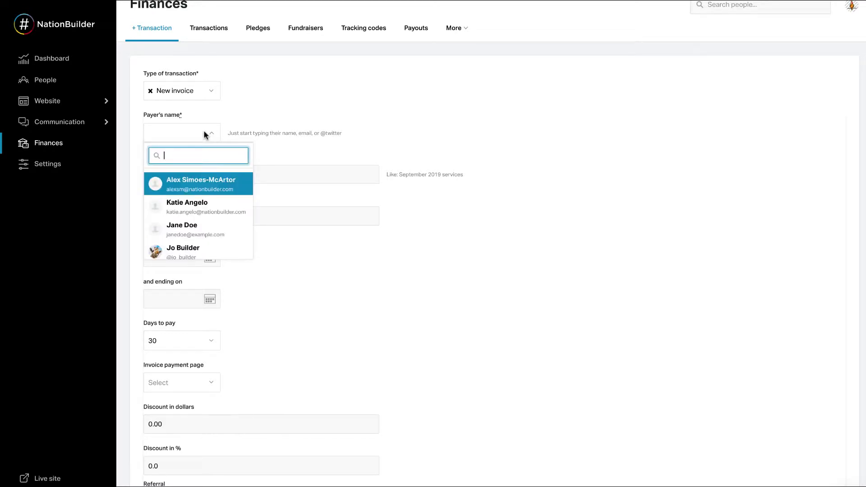
pyautogui.click(208, 248)
pyautogui.click(191, 171)
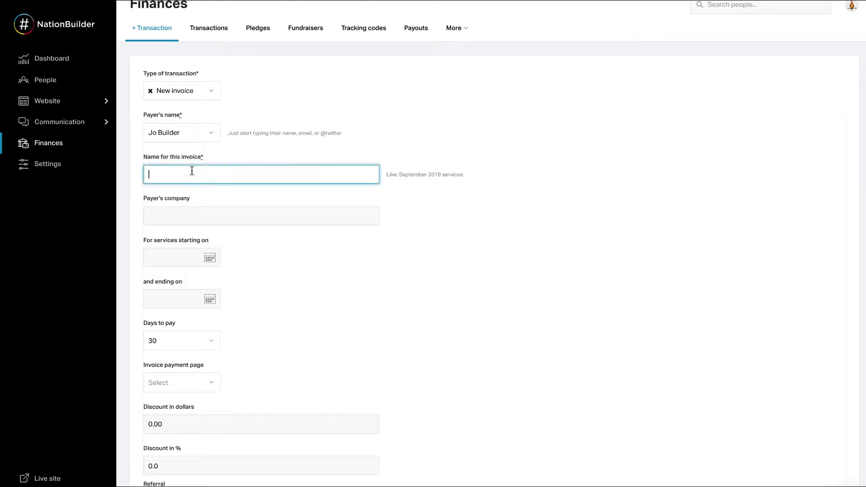
pyautogui.write('My invoice')
pyautogui.click(199, 209)
pyautogui.write('R')
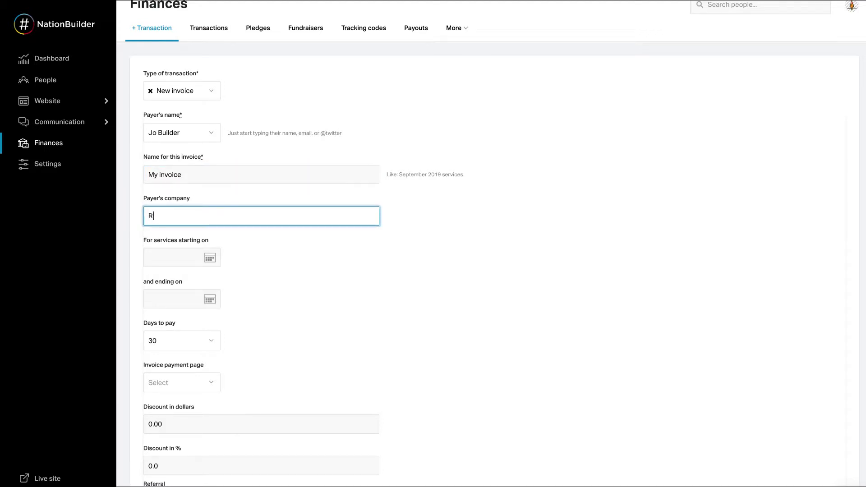
pyautogui.write('ad co.')
# Set the service dates of the new invoice to 2019-09-05 through 2019-09-12
pyautogui.click(209, 258)
pyautogui.click(225, 311)
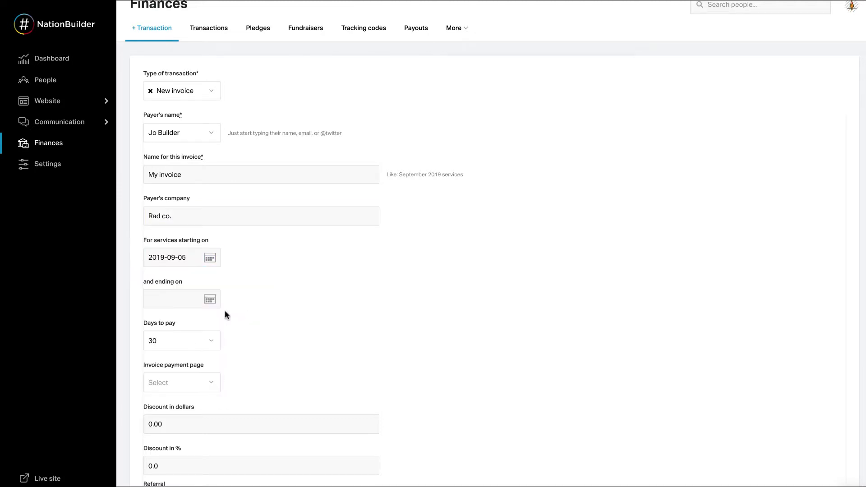
pyautogui.click(210, 300)
pyautogui.click(226, 365)
# Allow 15 days to pay and select "invoice" as the invoice payment page
pyautogui.scroll(-1, 240, 342)
pyautogui.click(194, 260)
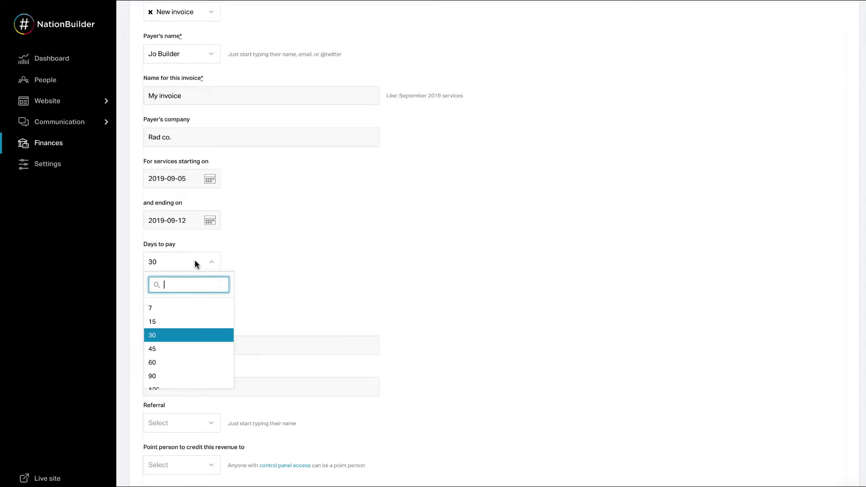
pyautogui.click(199, 321)
pyautogui.scroll(-1, 247, 286)
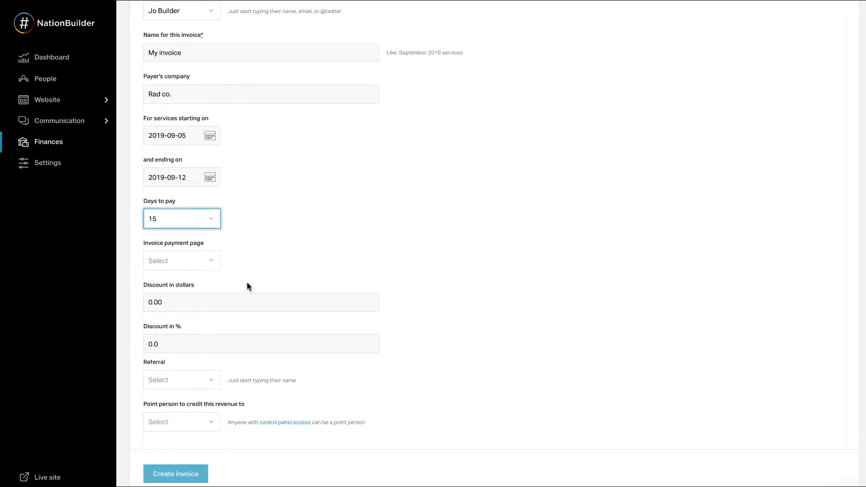
pyautogui.click(208, 263)
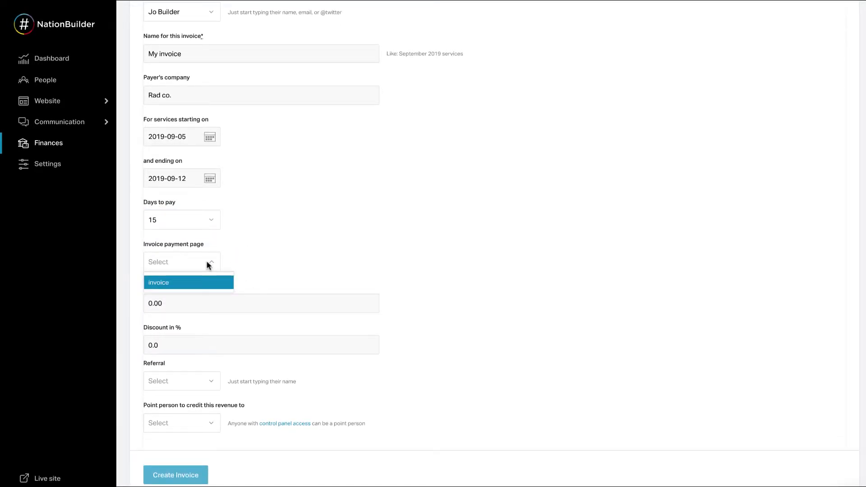
pyautogui.click(208, 284)
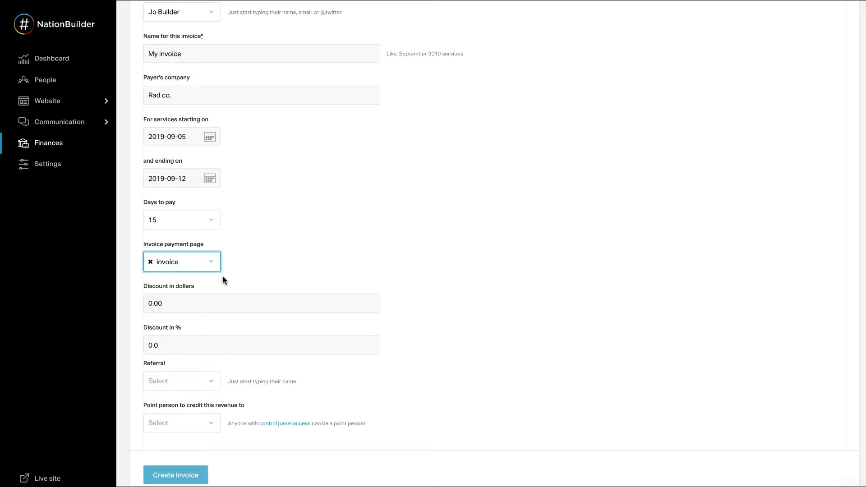
# Review the discount, referral and point person options, leave them at their defaults, and create the invoice
pyautogui.click(210, 302)
pyautogui.click(219, 344)
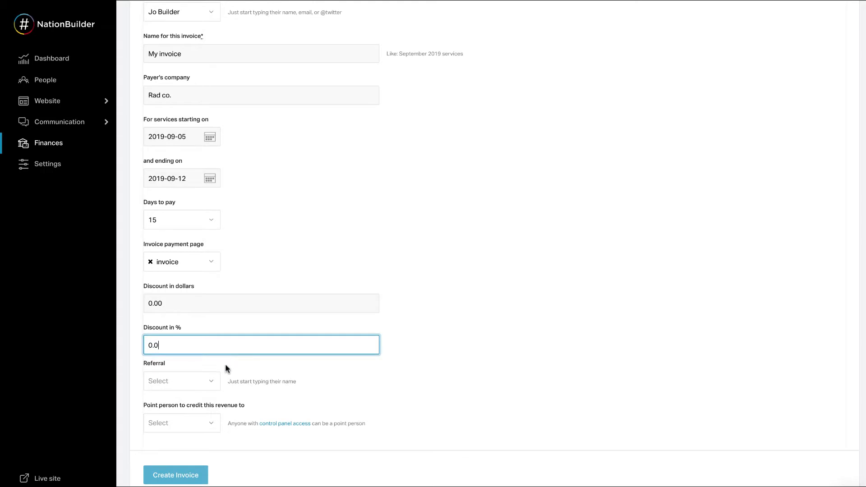
pyautogui.click(214, 380)
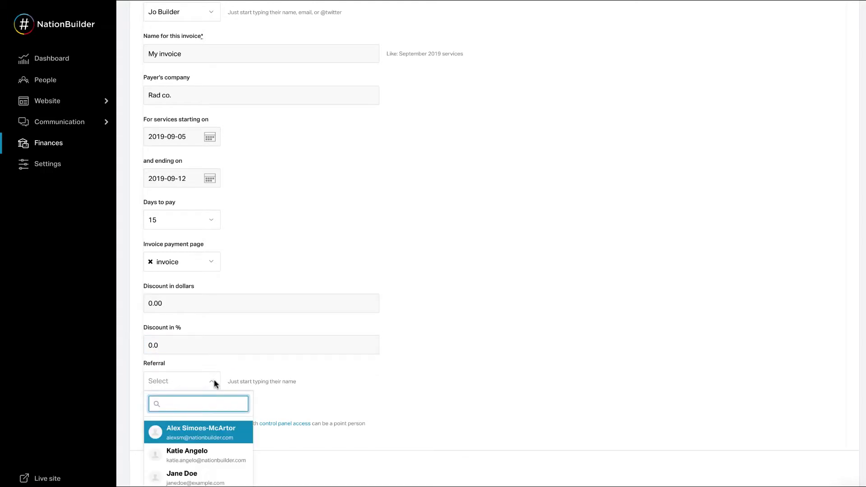
pyautogui.click(290, 403)
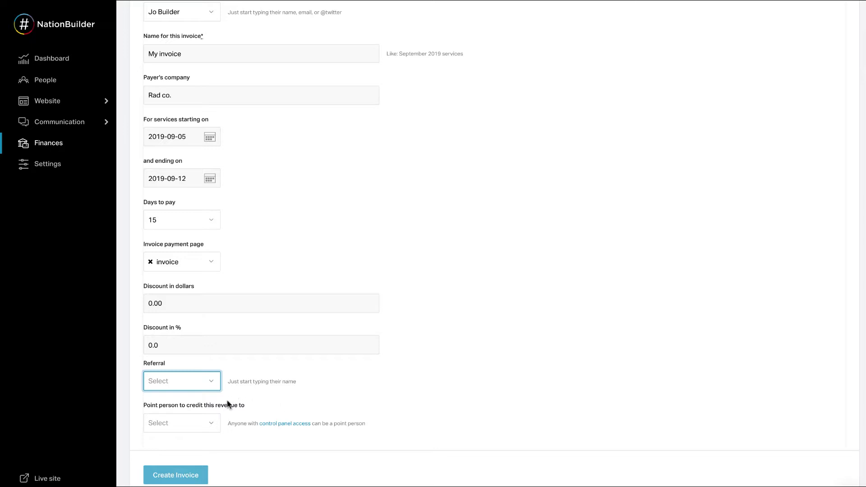
pyautogui.click(214, 424)
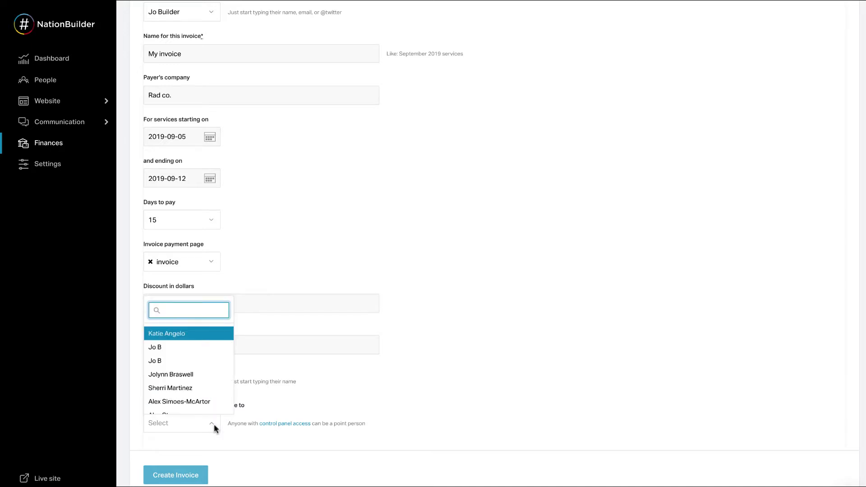
pyautogui.click(214, 423)
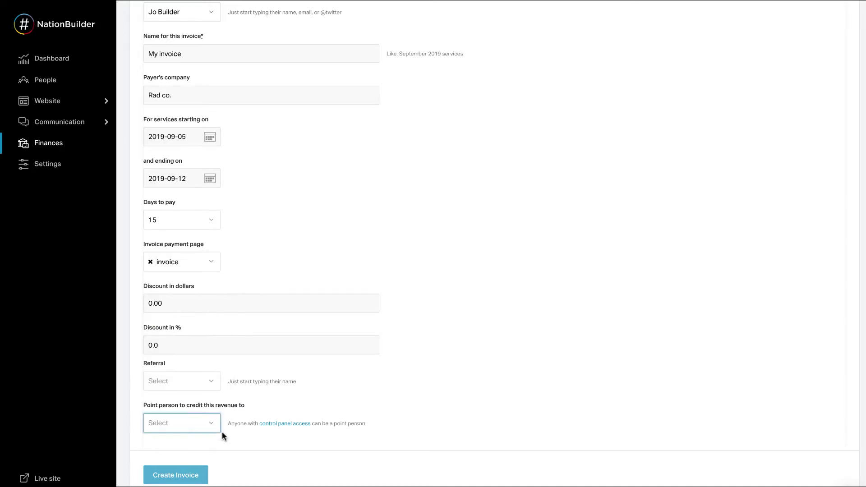
pyautogui.click(169, 475)
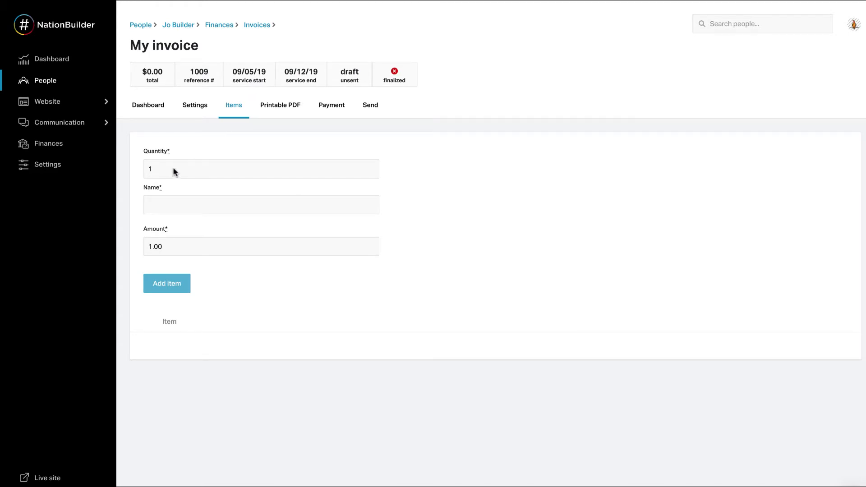
# Add an item named "Things" to the invoice with a quantity of 100 and an amount of 1.00
pyautogui.click(160, 168)
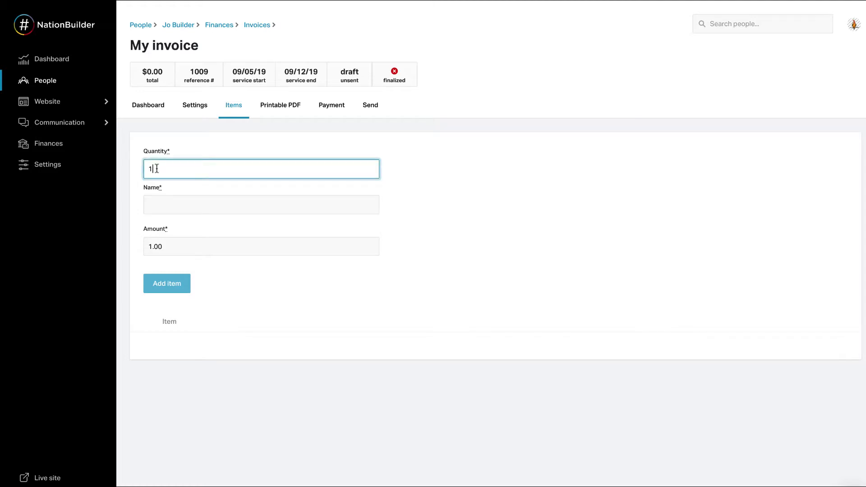
pyautogui.write('00')
pyautogui.click(168, 203)
pyautogui.write('Things')
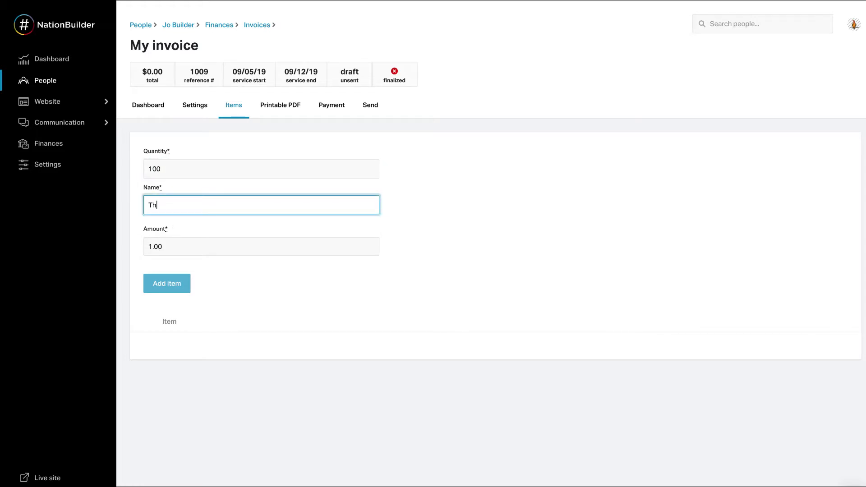
pyautogui.click(163, 283)
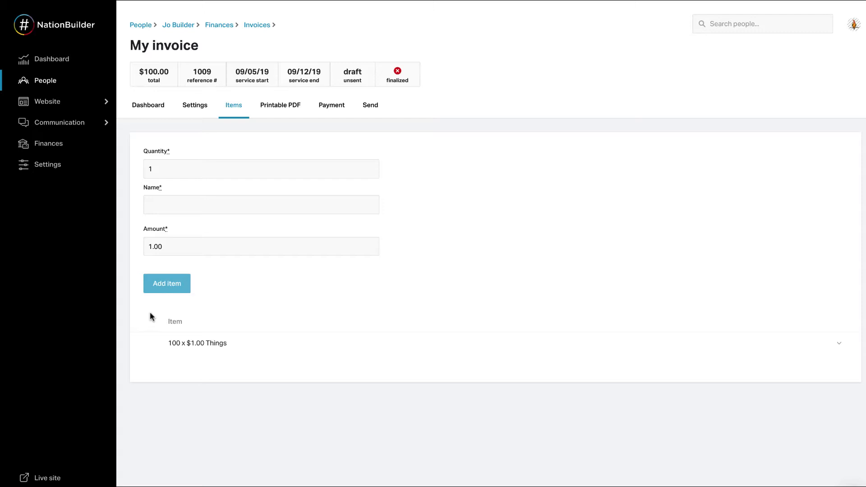
pyautogui.moveTo(134, 343)
pyautogui.mouseDown()
pyautogui.moveTo(133, 380)
pyautogui.moveTo(134, 324)
pyautogui.moveTo(135, 348)
pyautogui.mouseUp()
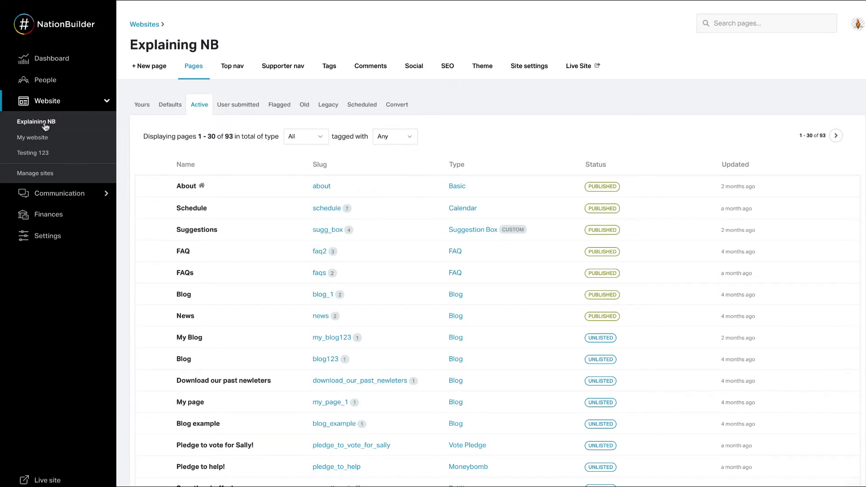
# Create a new unlisted page named "Payments" of the type Invoices on the Explaining NB website
pyautogui.click(148, 69)
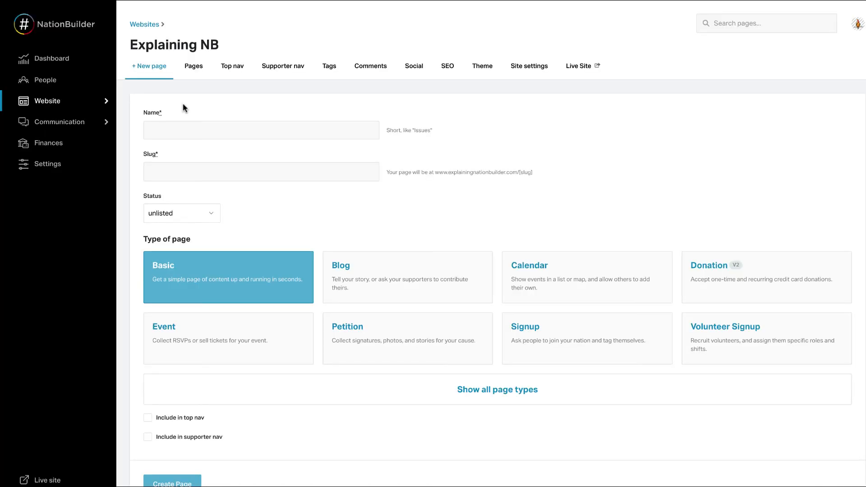
pyautogui.click(172, 127)
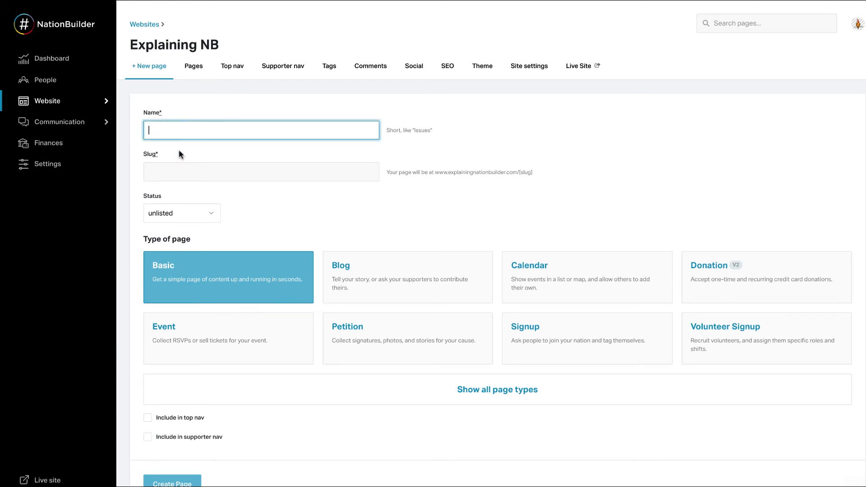
pyautogui.write('Payments')
pyautogui.click(223, 180)
pyautogui.click(374, 388)
pyautogui.scroll(-6, 374, 389)
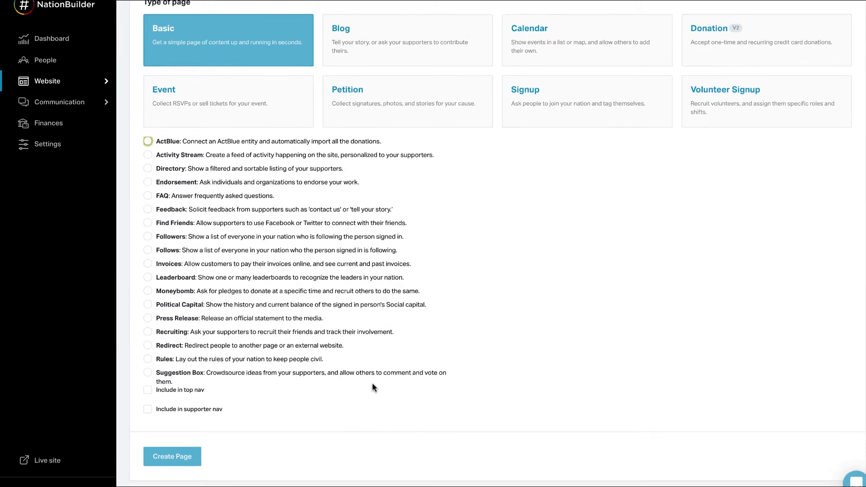
pyautogui.click(147, 233)
pyautogui.click(172, 480)
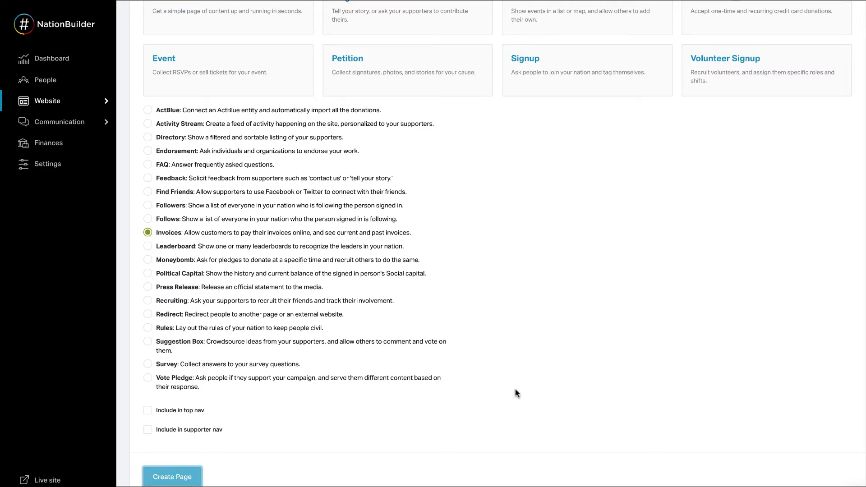
# Examine the payment processor, payer tag, landing page and point person options in the Payments page's invoice settings
pyautogui.click(198, 248)
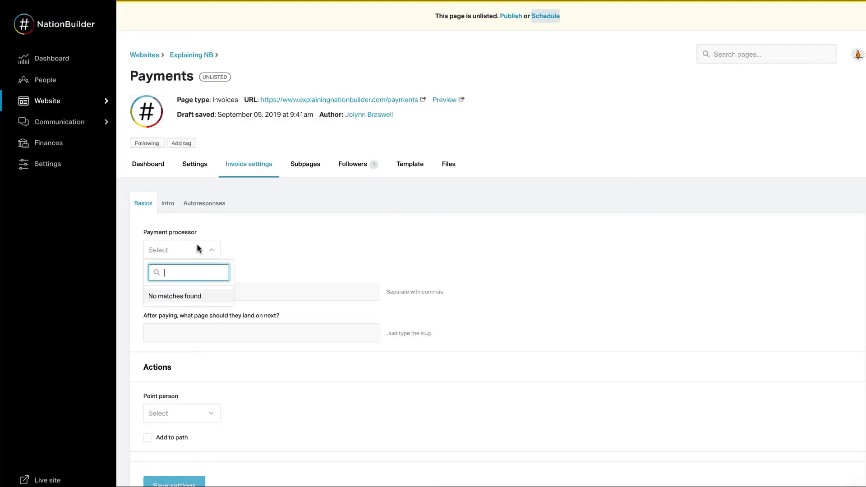
pyautogui.click(201, 249)
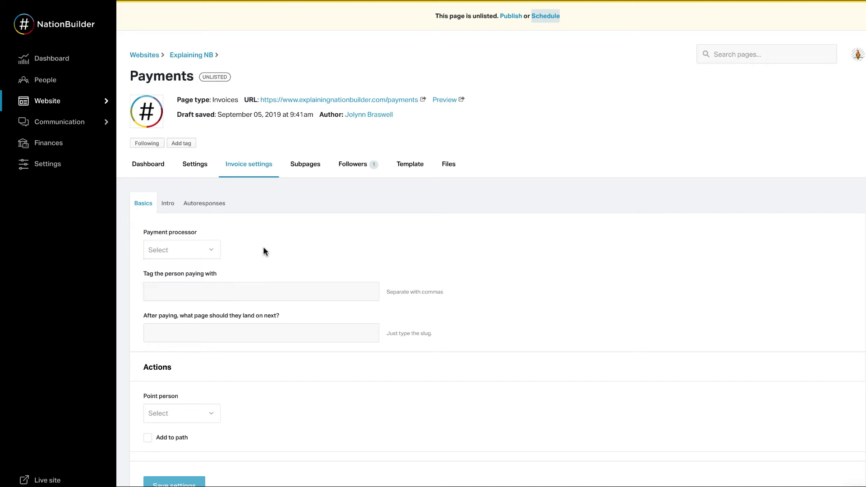
pyautogui.click(229, 289)
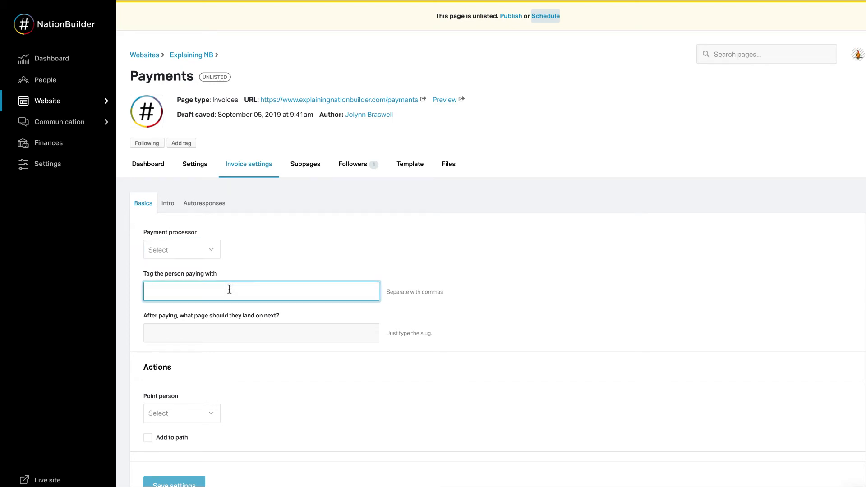
pyautogui.click(219, 330)
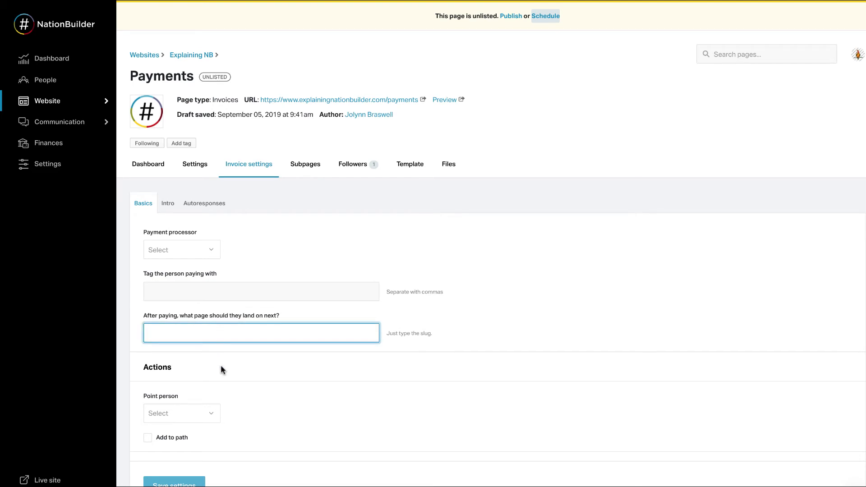
pyautogui.scroll(-1, 220, 364)
pyautogui.scroll(1, 222, 369)
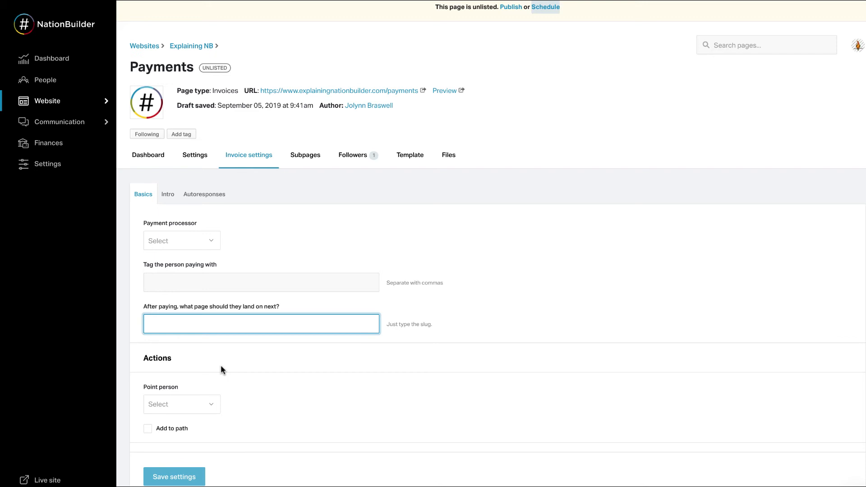
pyautogui.click(174, 404)
pyautogui.click(303, 415)
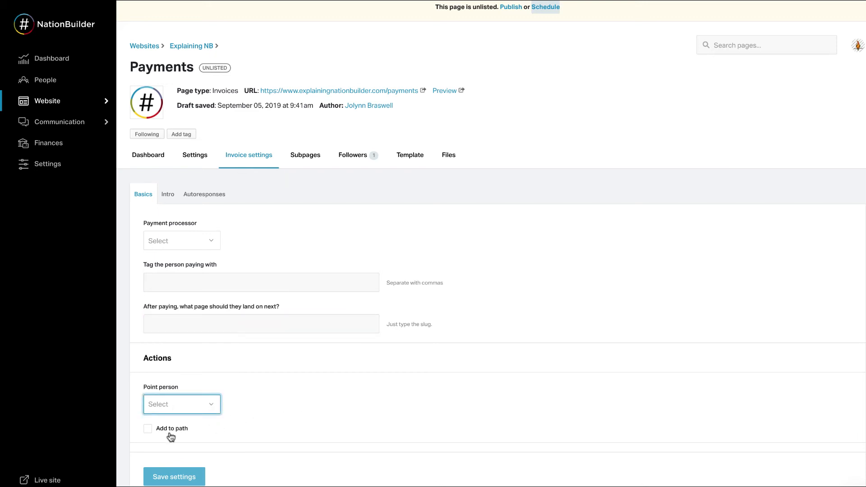
# Enable Add to path for the Payments page and save its invoice settings
pyautogui.click(148, 430)
pyautogui.click(148, 430)
pyautogui.scroll(-5, 249, 446)
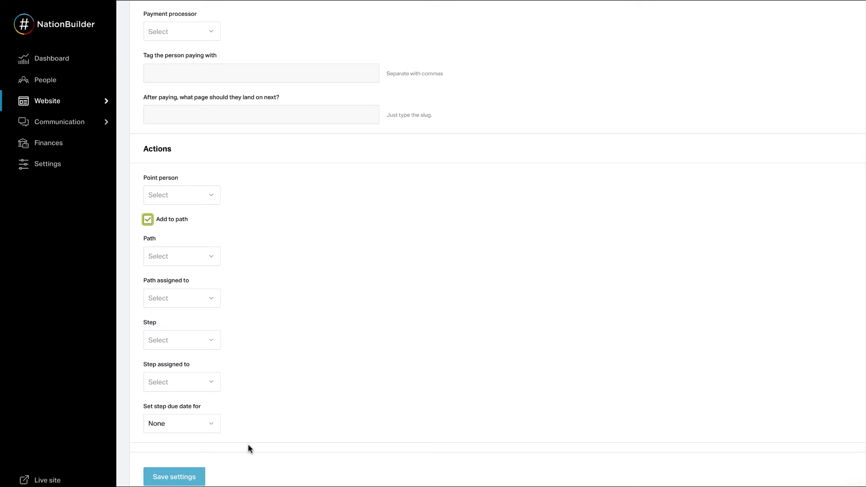
pyautogui.click(165, 481)
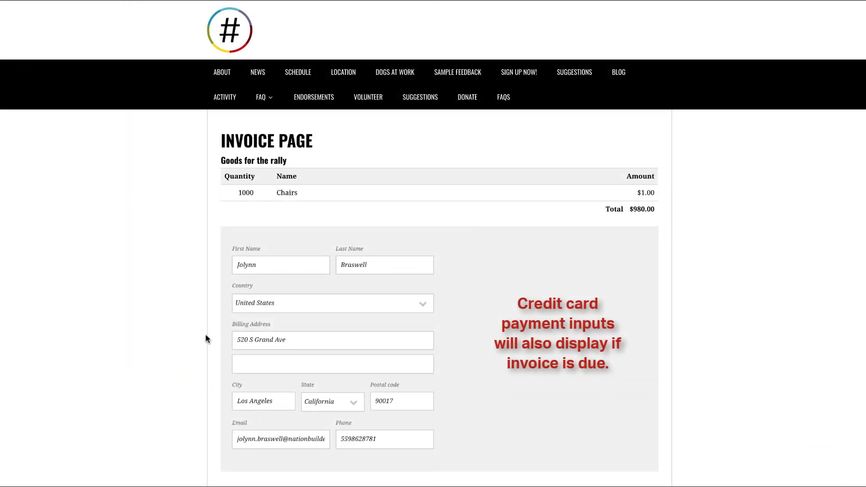
pyautogui.scroll(-1, 204, 341)
pyautogui.scroll(1, 204, 341)
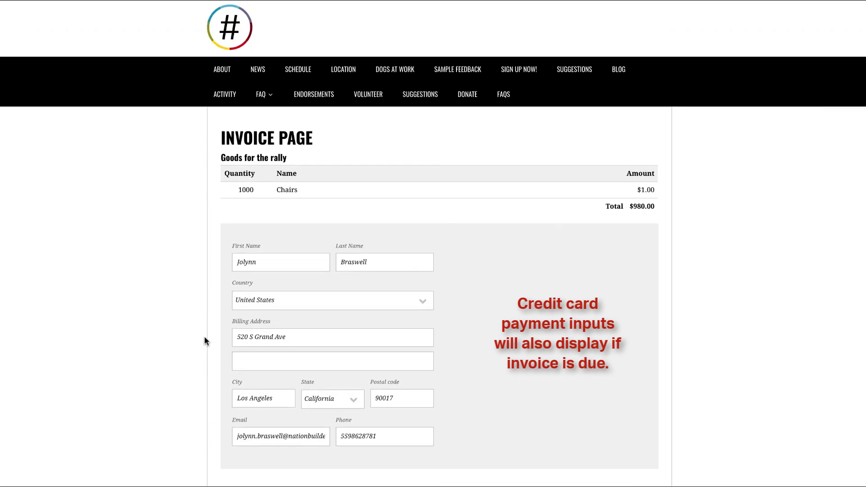